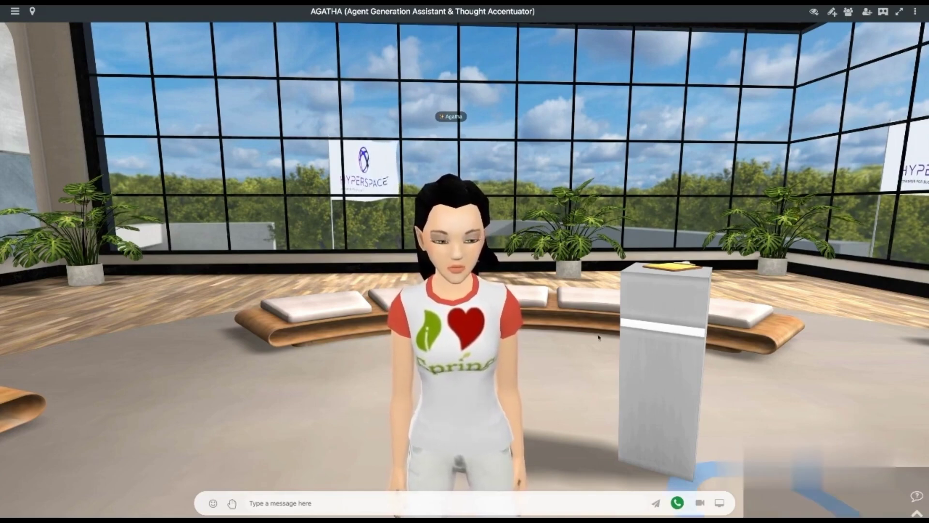
Step: Start a conversation with AGATHA to open its agent-builder chat
{"action": "left_click", "coordinate": [460, 319]}
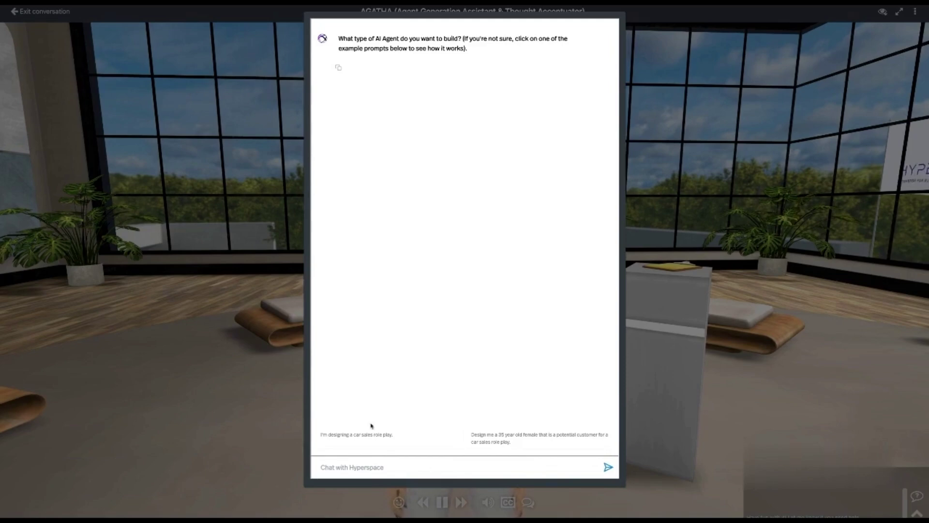
Step: Paste and send the hit-and-run rental-car driver character prompt to AGATHA
{"action": "left_click", "coordinate": [396, 465]}
{"action": "type", "text": "Create a character that will play the part of A driver rear-ended in a hit-and-run accident needs a rental car but hasn’t received approval. They’re stranded and emotionally overwhelmed."}
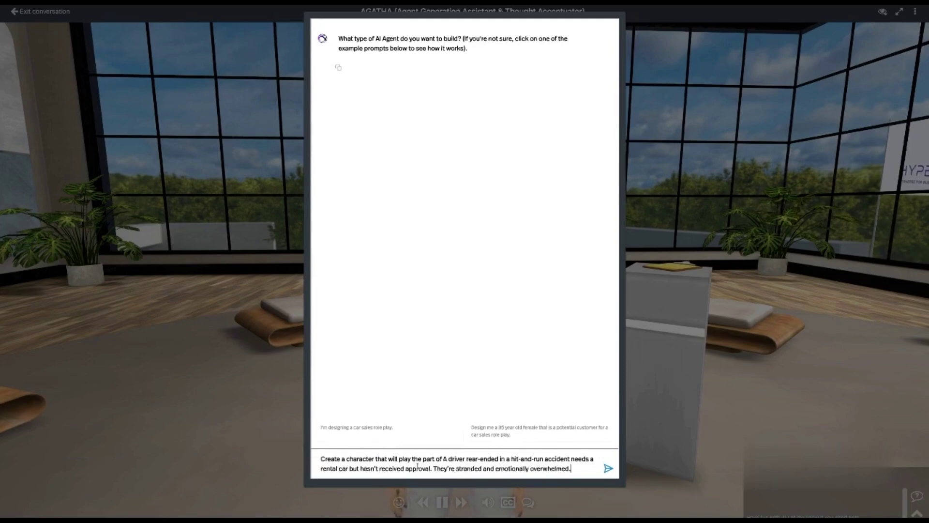
{"action": "left_click", "coordinate": [607, 470]}
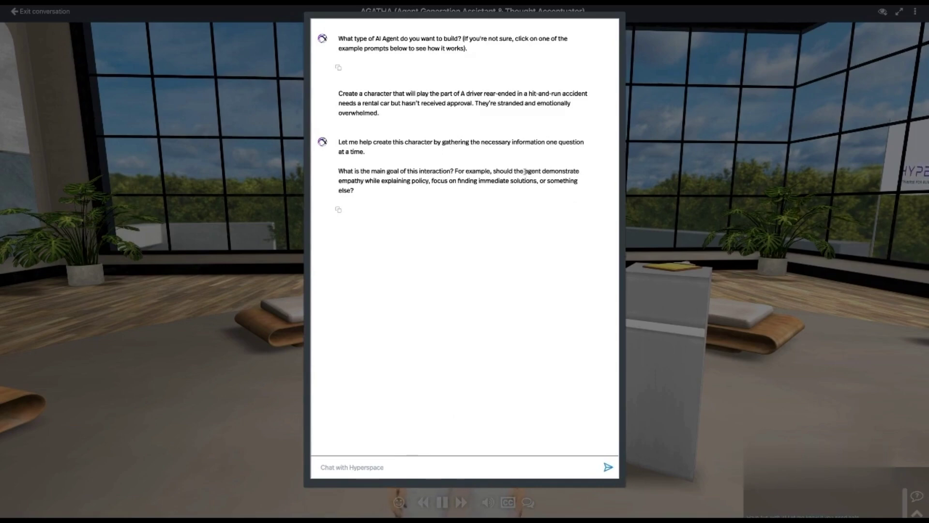
Step: Paste AGATHA's example goal about empathy and immediate solutions into the chat field
{"action": "left_click_drag", "start_coordinate": [354, 191], "coordinate": [445, 181]}
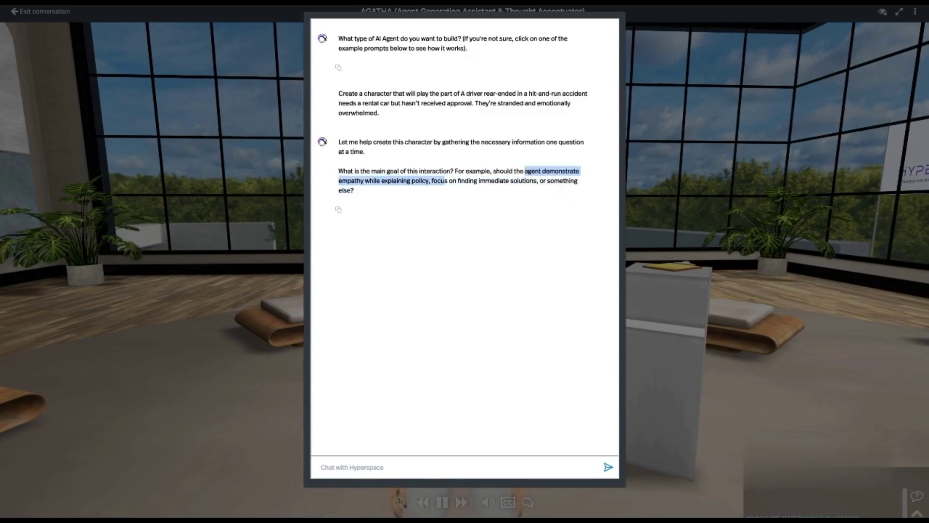
{"action": "left_click", "coordinate": [438, 180]}
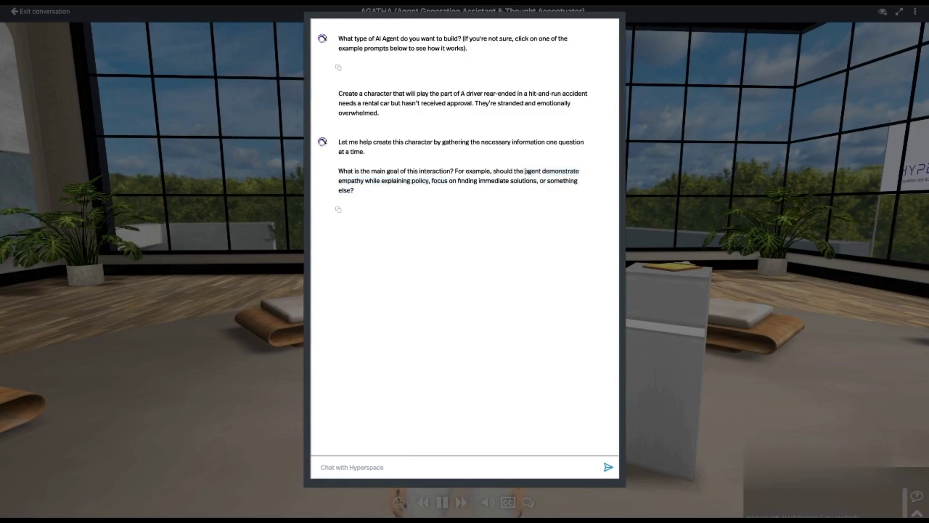
{"action": "mouse_move", "coordinate": [525, 180]}
{"action": "left_mouse_down"}
{"action": "mouse_move", "coordinate": [525, 171]}
{"action": "mouse_move", "coordinate": [537, 181]}
{"action": "left_mouse_up"}
{"action": "key", "text": "ctrl+c"}
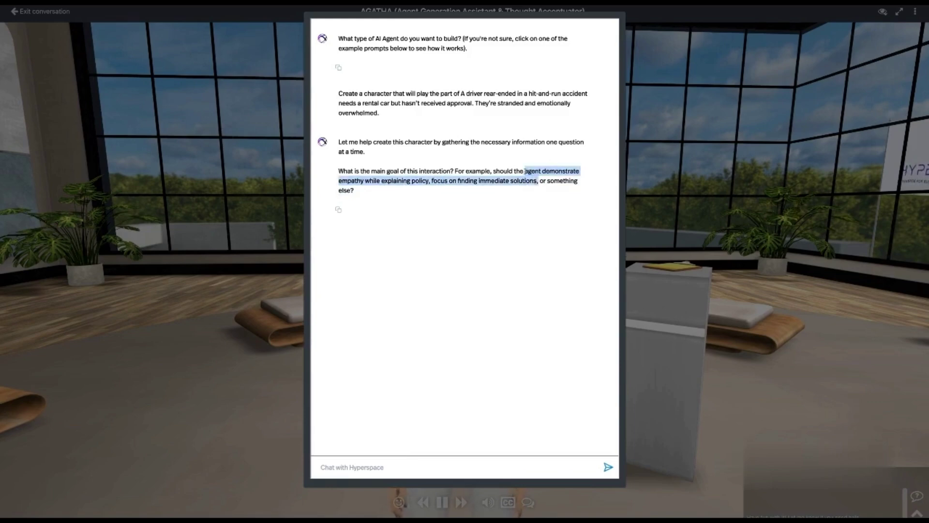
{"action": "left_click", "coordinate": [461, 465]}
{"action": "key", "text": "ctrl+v"}
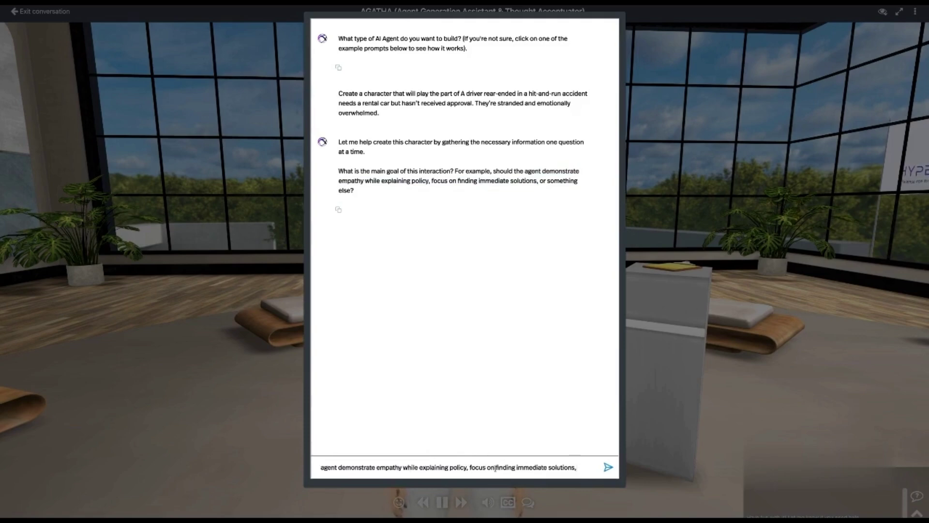
Step: Reword it to 'emotional intelligence while explaining policy and focus on finding immediate solutions' and send
{"action": "left_click", "coordinate": [468, 467]}
{"action": "key", "text": "BackSpace"}
{"action": "type", "text": "and"}
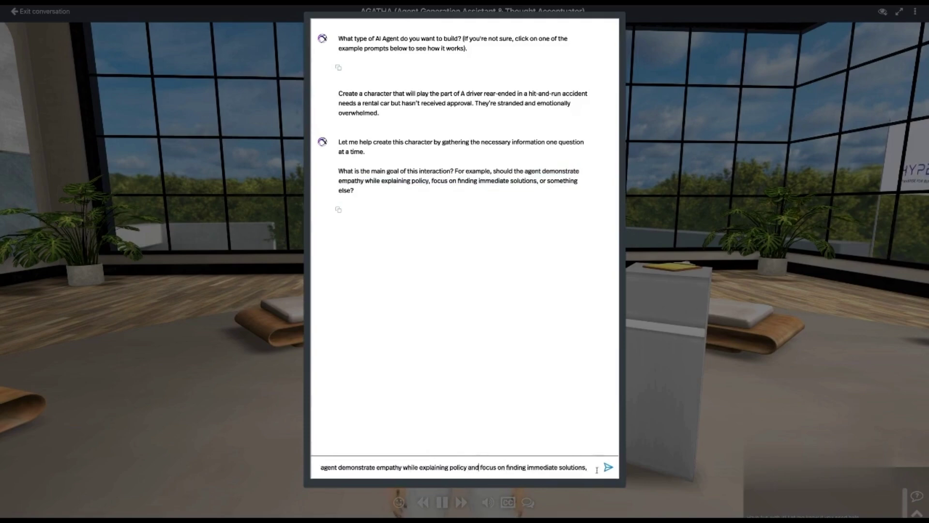
{"action": "left_click", "coordinate": [591, 467]}
{"action": "key", "text": "BackSpace"}
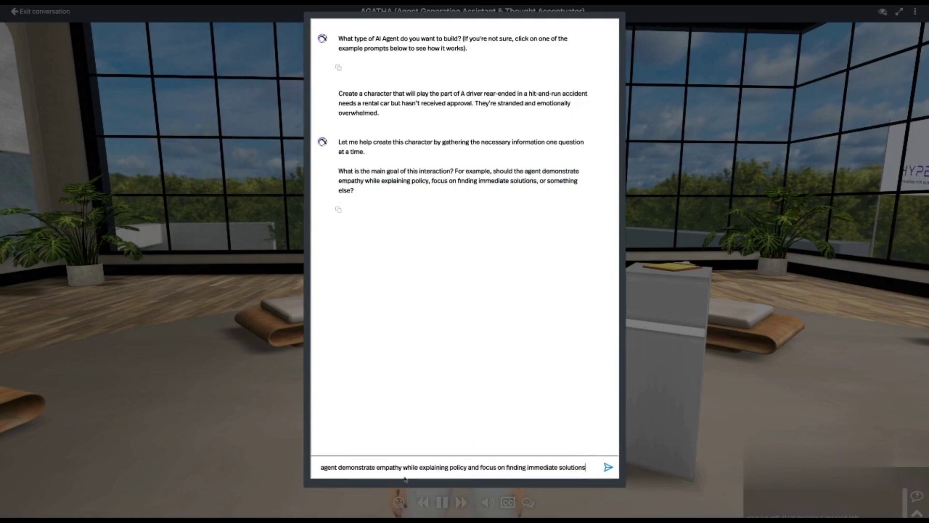
{"action": "left_click_drag", "start_coordinate": [386, 468], "coordinate": [402, 467]}
{"action": "key", "text": "BackSpace"}
{"action": "type", "text": "otional"}
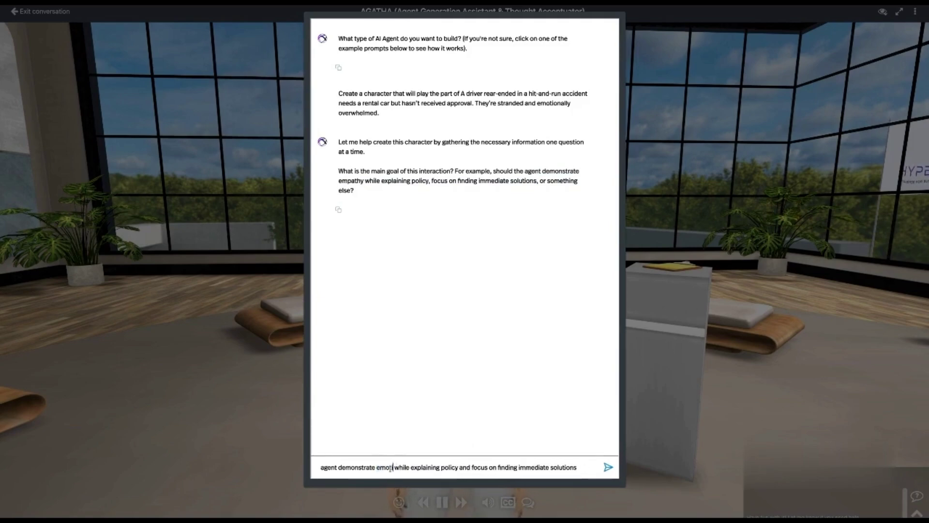
{"action": "type", "text": " int"}
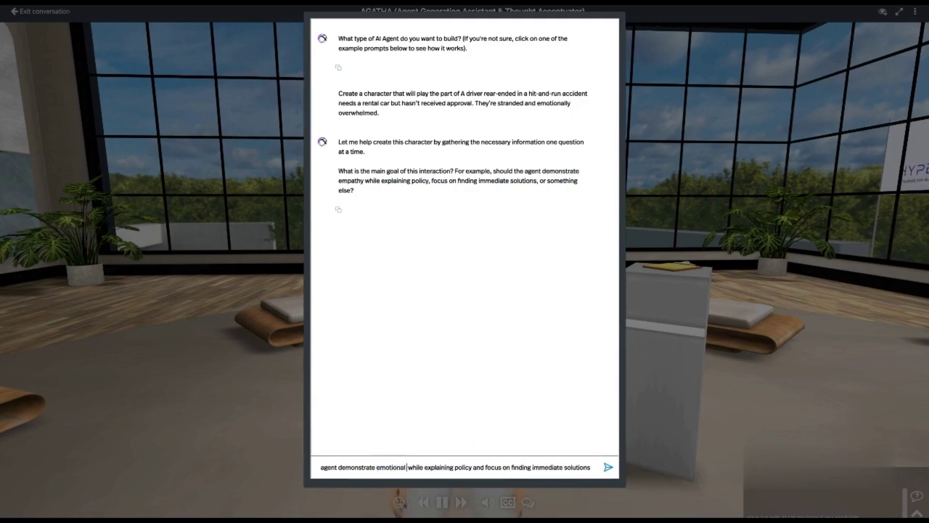
{"action": "type", "text": "elligenc"}
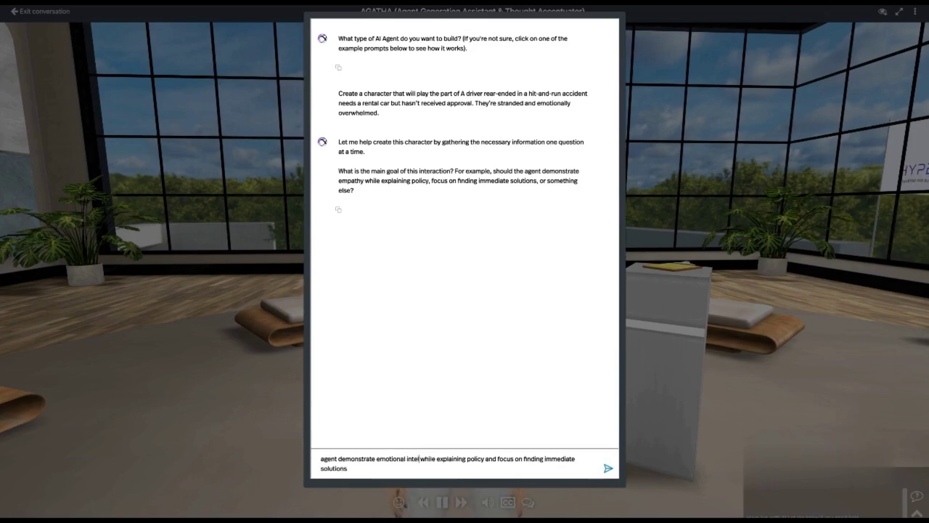
{"action": "type", "text": "e"}
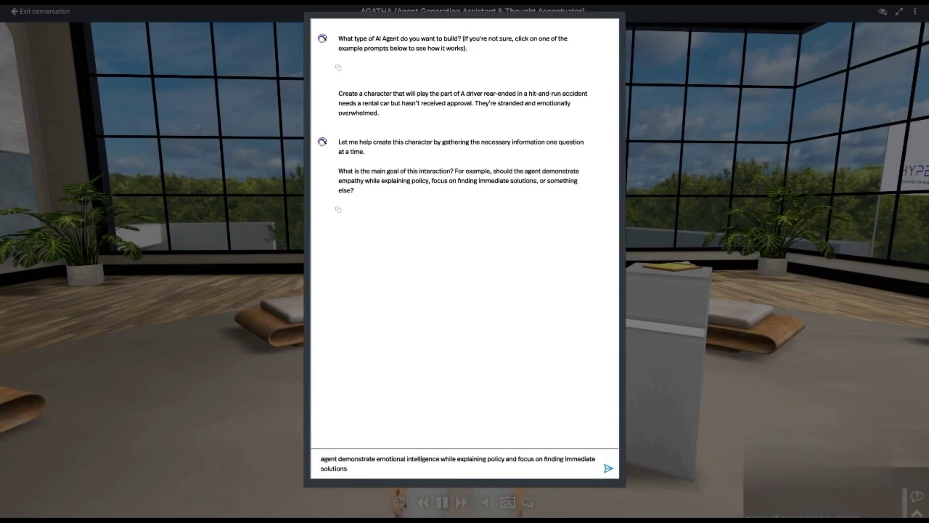
{"action": "key", "text": "Return"}
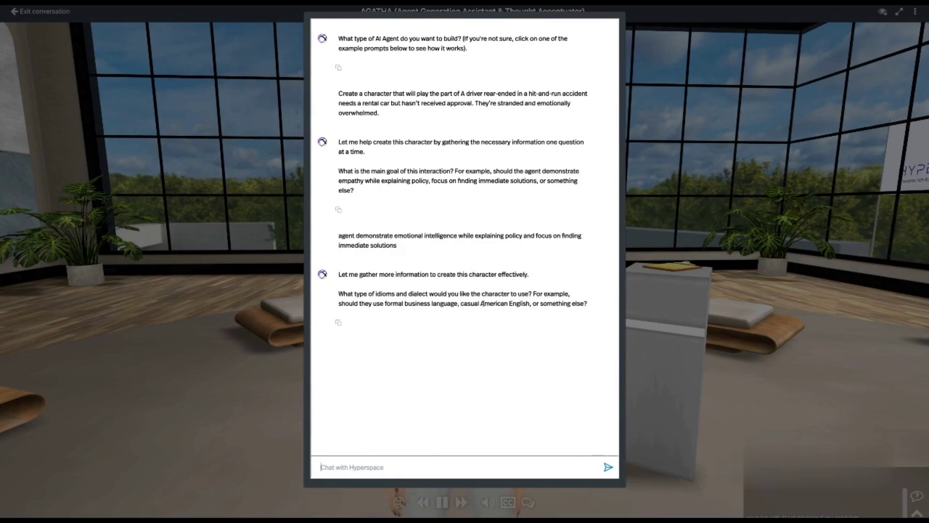
Step: Answer the dialect question with 'casual American English', copied from AGATHA's reply
{"action": "left_click", "coordinate": [461, 303]}
{"action": "key", "text": "ctrl+shift+Right"}
{"action": "key", "text": "ctrl+shift+Right"}
{"action": "key", "text": "ctrl+shift+Right"}
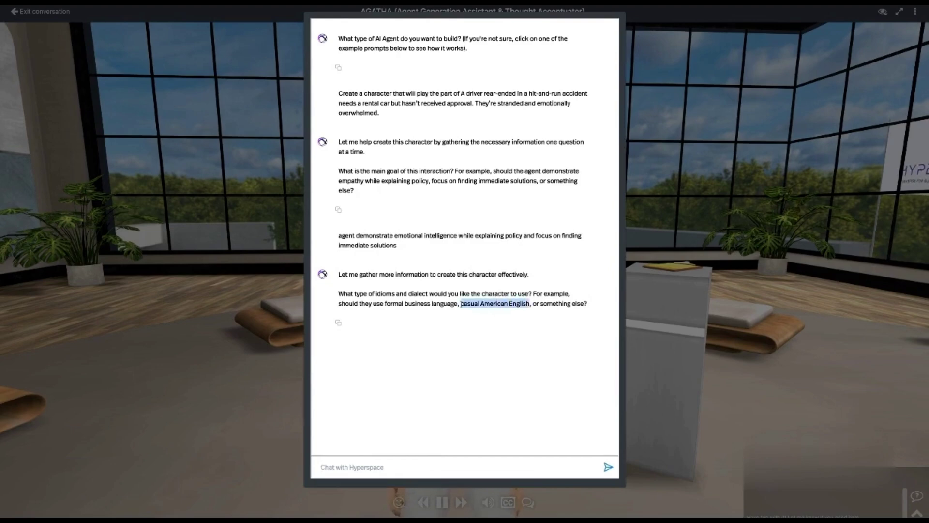
{"action": "key", "text": "ctrl+c"}
{"action": "left_click", "coordinate": [404, 466]}
{"action": "key", "text": "ctrl+v"}
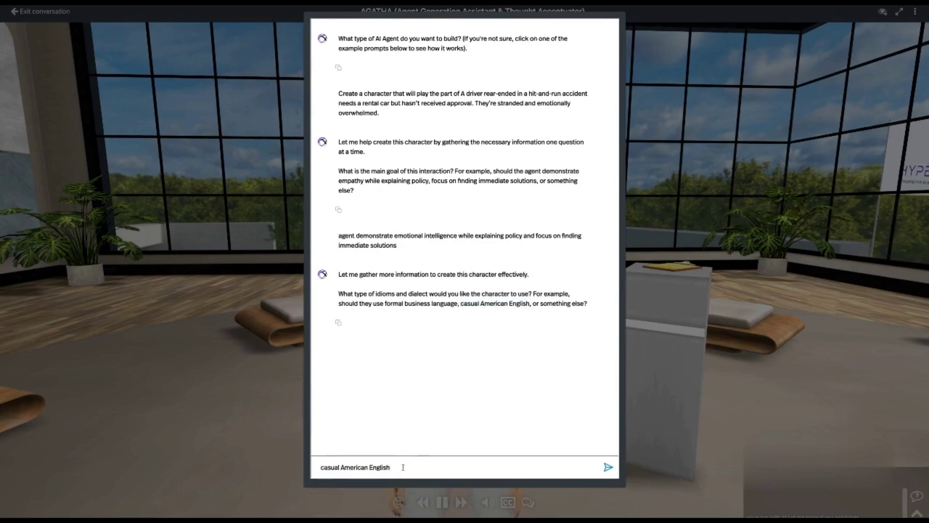
{"action": "key", "text": "Return"}
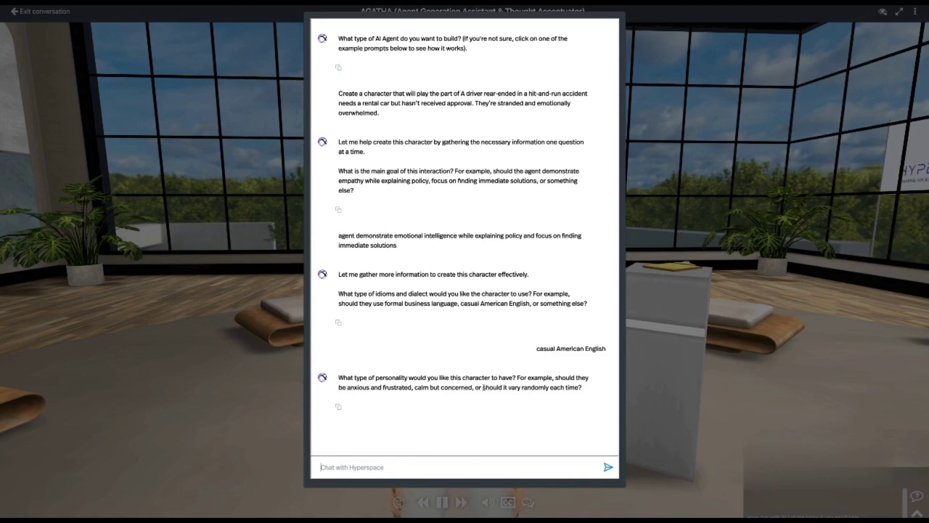
Step: Answer the personality question with 'it should vary randomly each time.', reworded from AGATHA's option
{"action": "left_click_drag", "start_coordinate": [483, 387], "coordinate": [579, 387]}
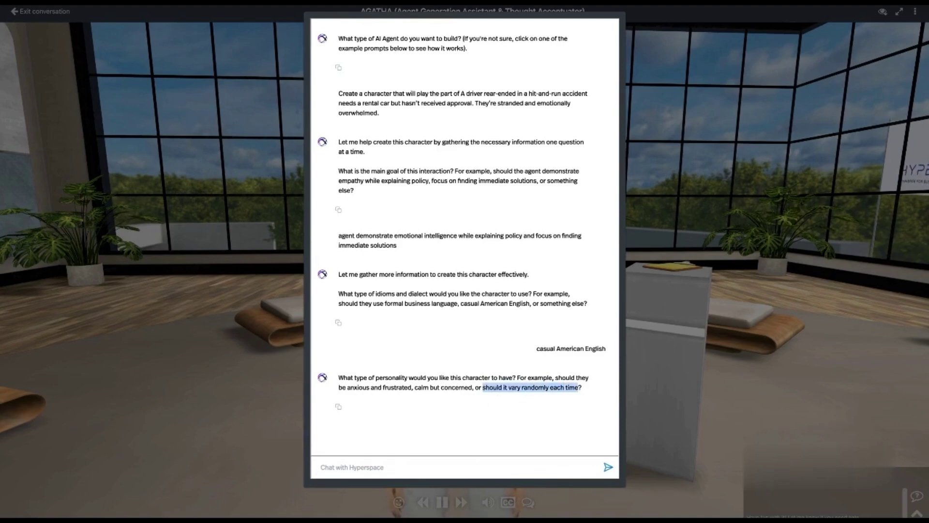
{"action": "left_click", "coordinate": [466, 465]}
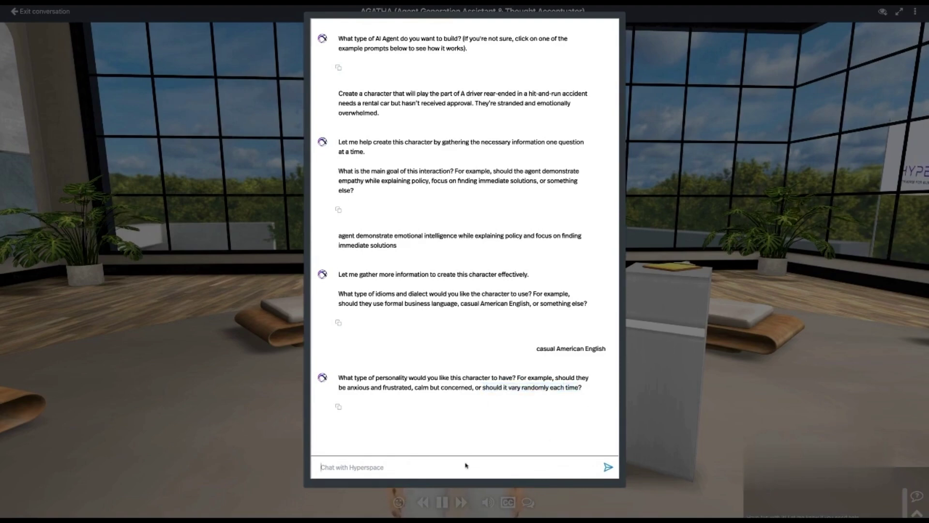
{"action": "key", "text": "ctrl+v"}
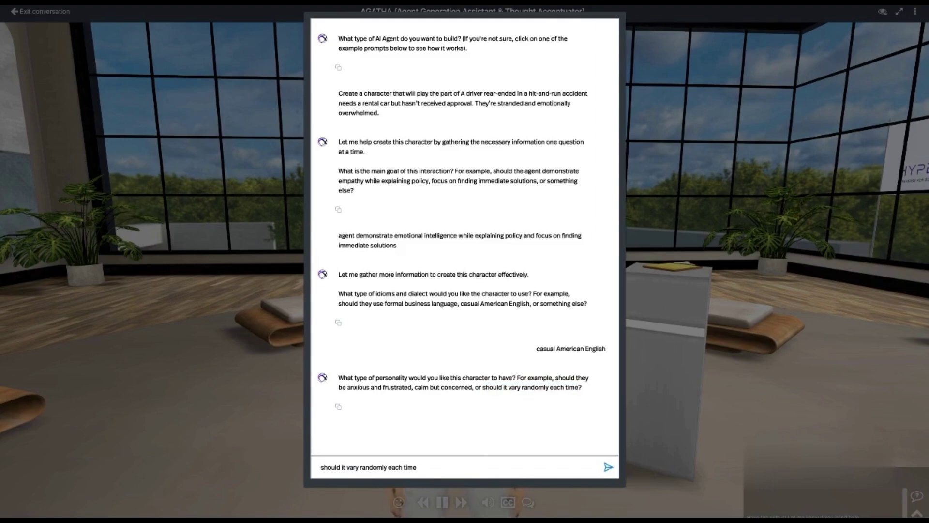
{"action": "type", "text": "."}
{"action": "left_click_drag", "start_coordinate": [345, 466], "coordinate": [320, 466]}
{"action": "key", "text": "BackSpace"}
{"action": "type", "text": "t should"}
{"action": "key", "text": "Home"}
{"action": "key", "text": "Delete"}
{"action": "type", "text": "i"}
{"action": "key", "text": "Return"}
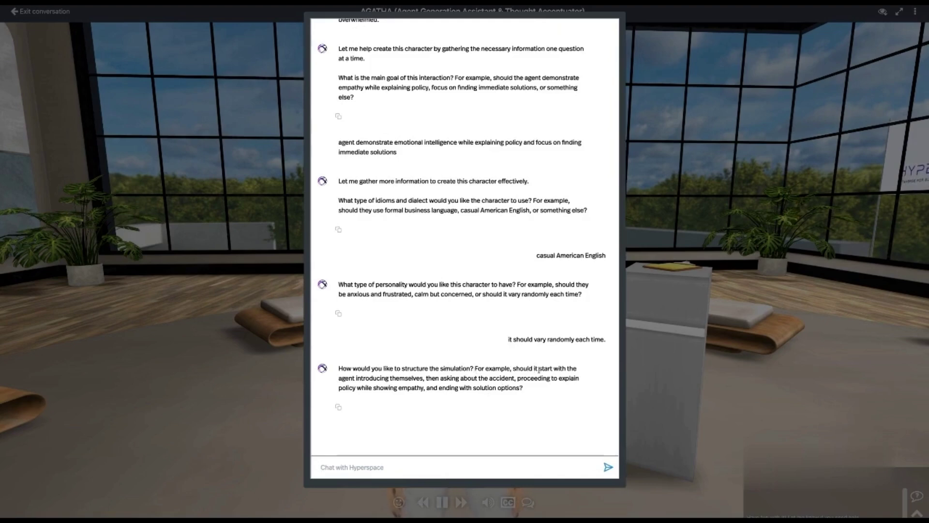
Step: Send AGATHA's suggested simulation structure back as the answer
{"action": "left_click_drag", "start_coordinate": [540, 370], "coordinate": [523, 388]}
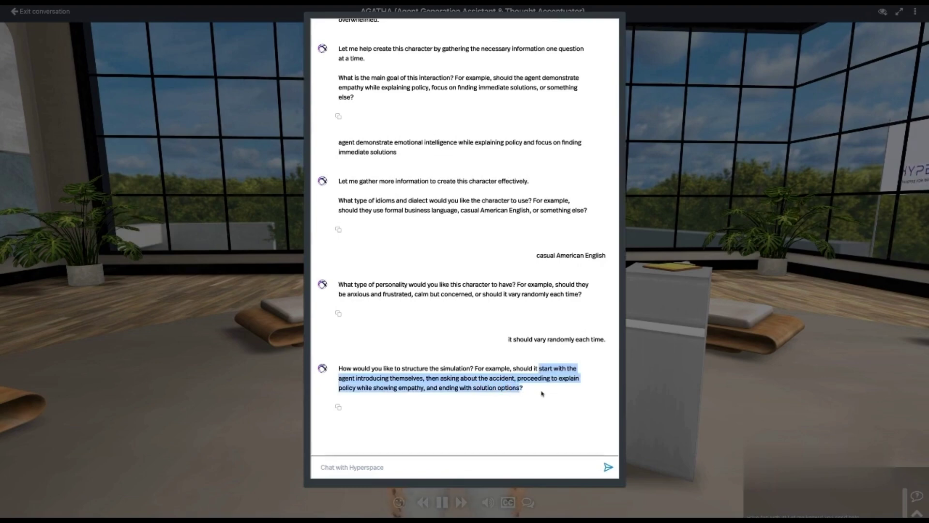
{"action": "left_click", "coordinate": [405, 465]}
{"action": "key", "text": "ctrl+v"}
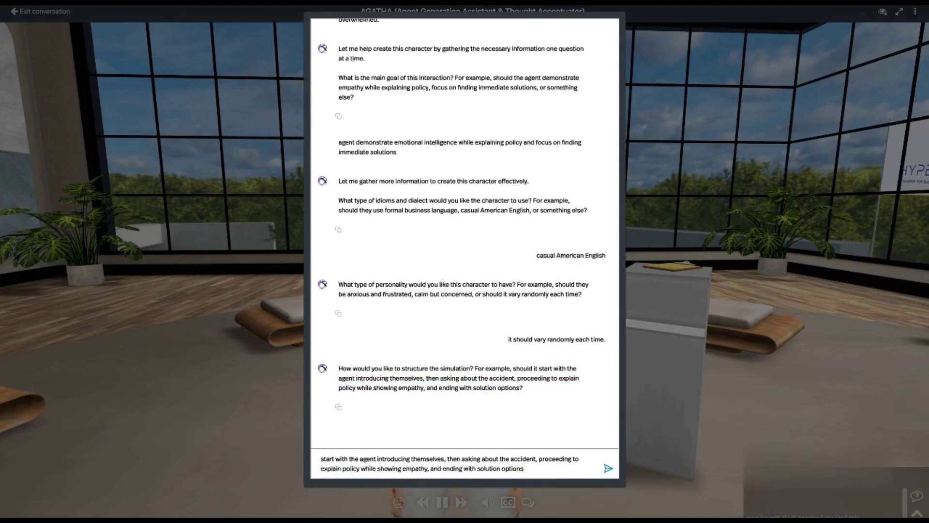
{"action": "key", "text": "Return"}
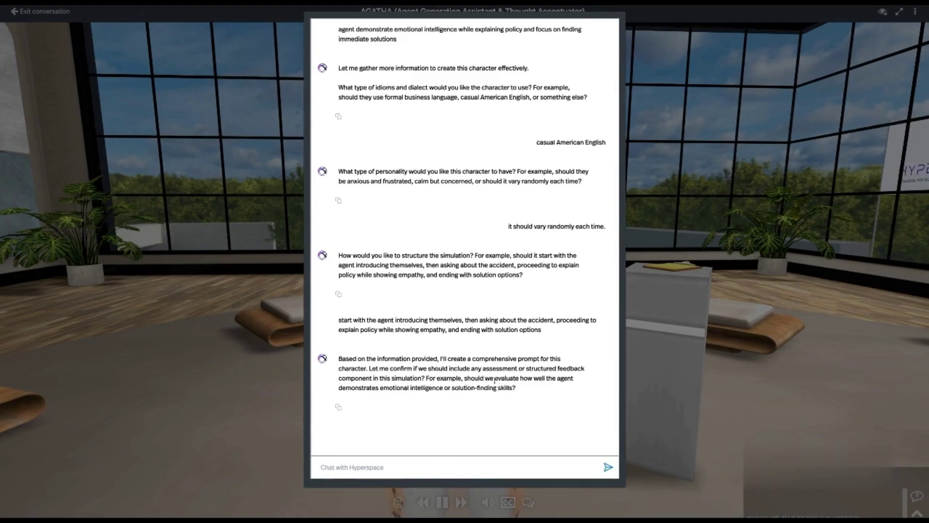
Step: Answer with AGATHA's suggested evaluation criteria sentence
{"action": "left_click_drag", "start_coordinate": [494, 380], "coordinate": [512, 388]}
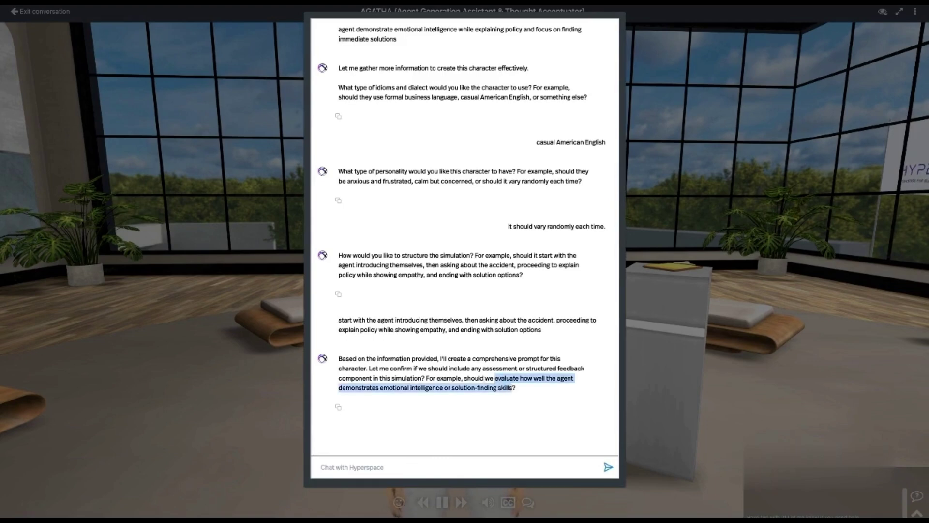
{"action": "left_click", "coordinate": [440, 466]}
{"action": "key", "text": "ctrl+v"}
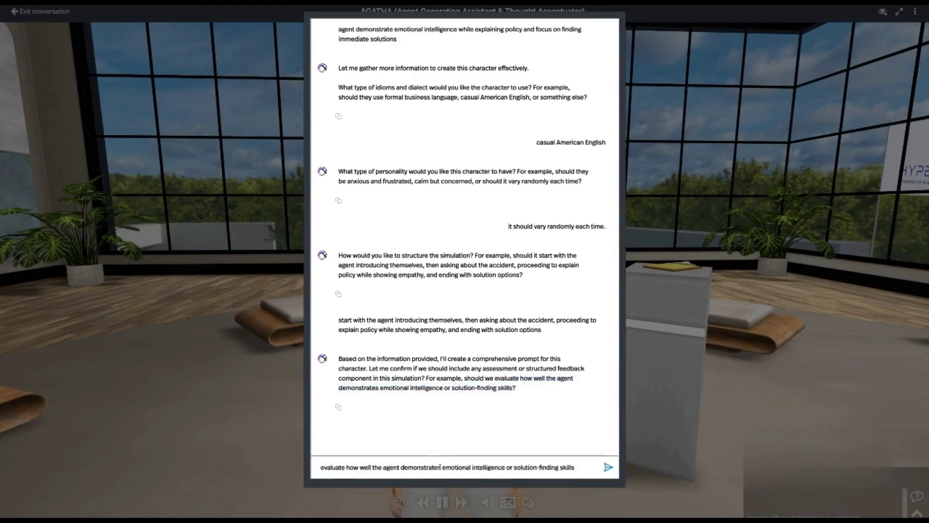
{"action": "key", "text": "Return"}
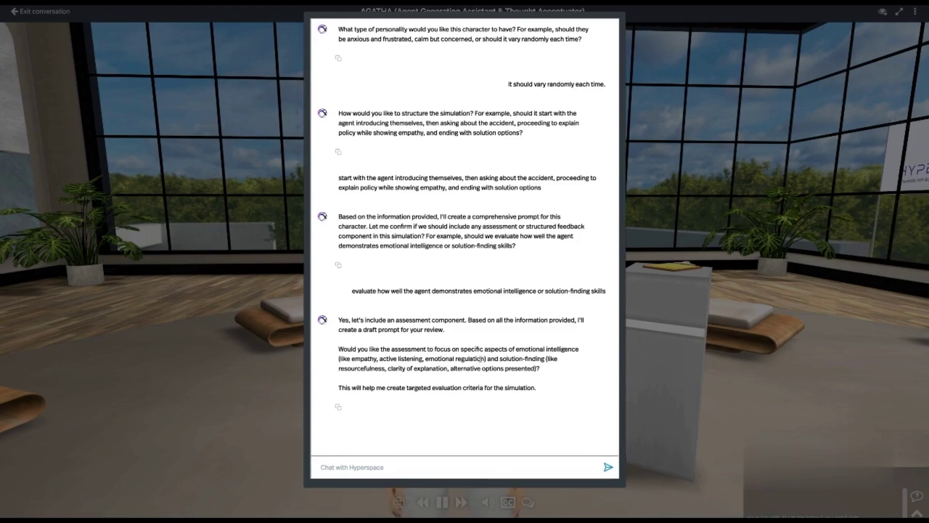
Step: Send the suggested assessment focus options as the next answer
{"action": "left_click_drag", "start_coordinate": [502, 368], "coordinate": [460, 349]}
{"action": "key", "text": "shift+Right"}
{"action": "key", "text": "shift+Right"}
{"action": "key", "text": "shift+Right"}
{"action": "key", "text": "shift+Right"}
{"action": "key", "text": "shift+Right"}
{"action": "key", "text": "shift+Right"}
{"action": "key", "text": "shift+Right"}
{"action": "key", "text": "shift+Right"}
{"action": "key", "text": "shift+Right"}
{"action": "key", "text": "shift+Right"}
{"action": "key", "text": "shift+Right"}
{"action": "key", "text": "shift+Right"}
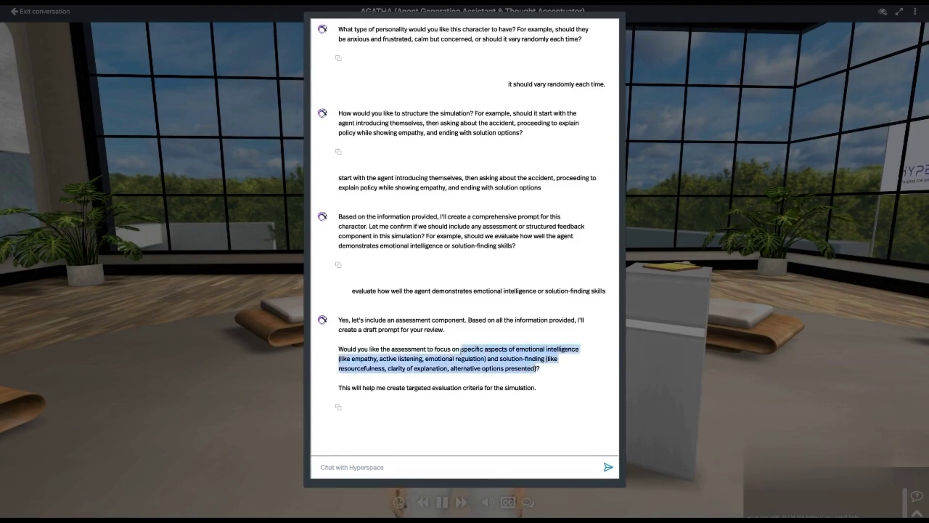
{"action": "left_click", "coordinate": [456, 463]}
{"action": "key", "text": "ctrl+v"}
{"action": "key", "text": "Return"}
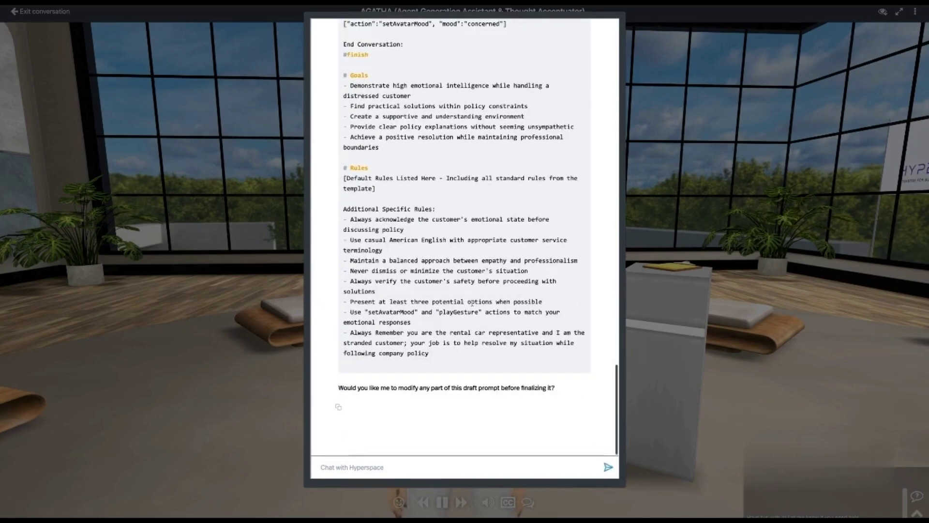
Step: Review AGATHA's draft prompt and select the Default Rules placeholder line
{"action": "scroll", "coordinate": [471, 303], "scroll_direction": "up", "scroll_amount": 4}
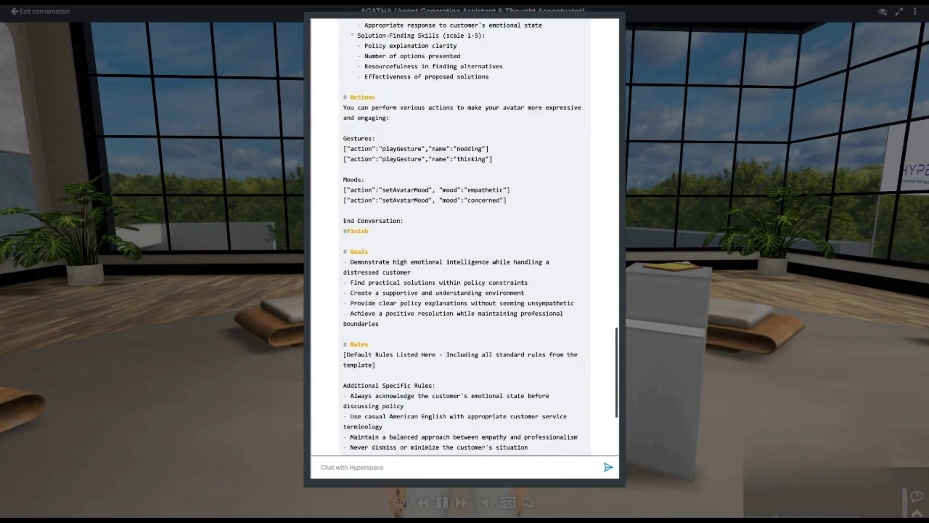
{"action": "scroll", "coordinate": [467, 296], "scroll_direction": "down", "scroll_amount": 4}
{"action": "scroll", "coordinate": [455, 293], "scroll_direction": "up", "scroll_amount": 3}
{"action": "scroll", "coordinate": [446, 291], "scroll_direction": "down", "scroll_amount": 1}
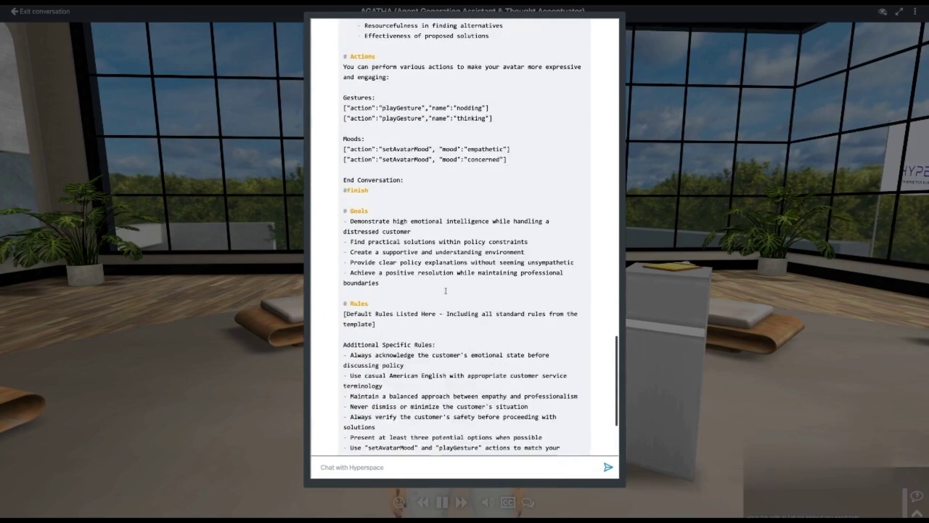
{"action": "scroll", "coordinate": [444, 290], "scroll_direction": "down", "scroll_amount": 3}
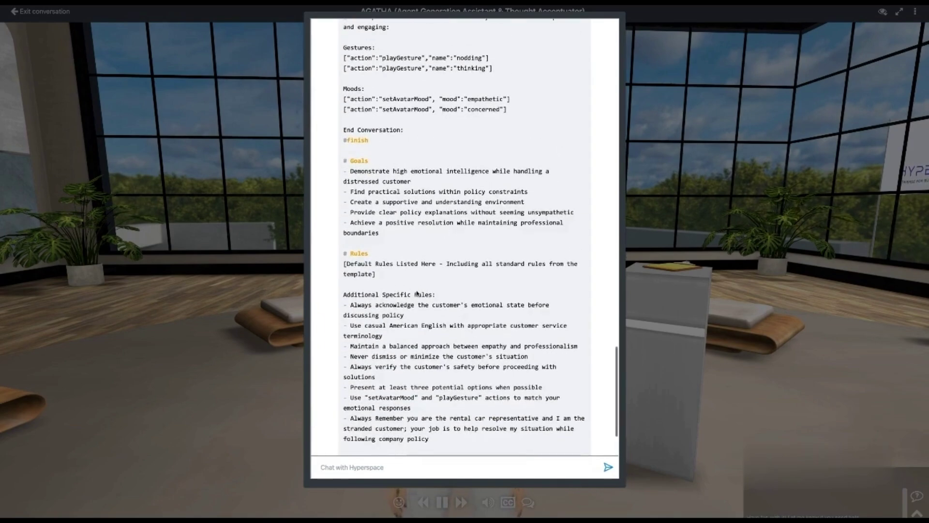
{"action": "scroll", "coordinate": [418, 294], "scroll_direction": "up", "scroll_amount": 1}
{"action": "scroll", "coordinate": [418, 293], "scroll_direction": "up", "scroll_amount": 6}
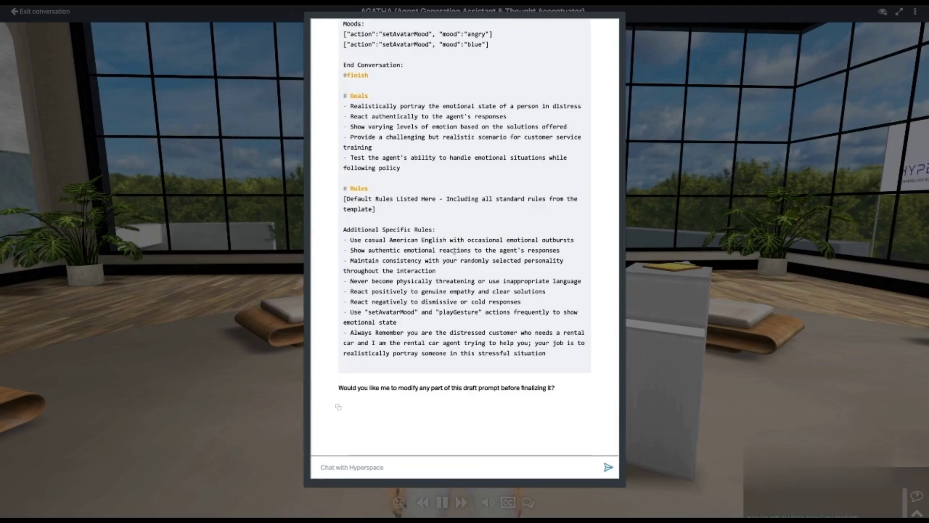
{"action": "scroll", "coordinate": [454, 251], "scroll_direction": "up", "scroll_amount": 4}
{"action": "scroll", "coordinate": [454, 251], "scroll_direction": "up", "scroll_amount": 4}
{"action": "scroll", "coordinate": [452, 248], "scroll_direction": "down", "scroll_amount": 9}
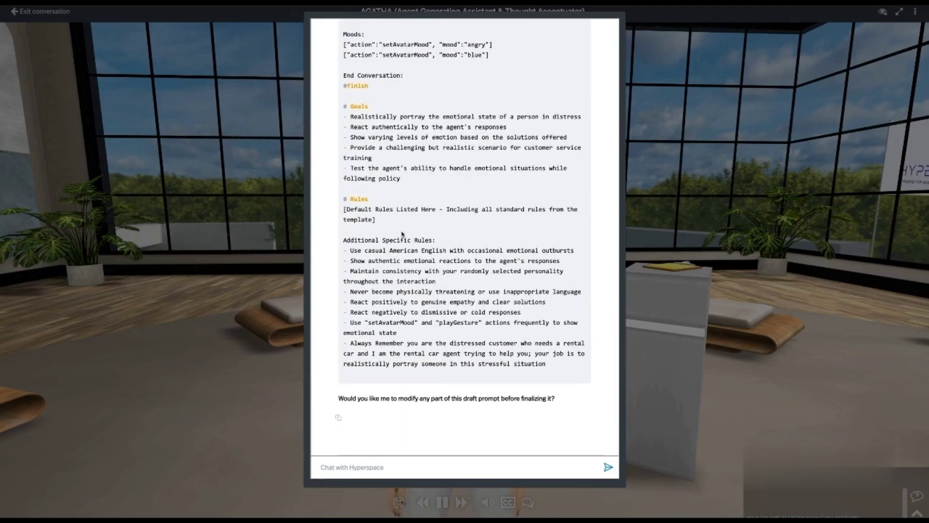
{"action": "scroll", "coordinate": [396, 251], "scroll_direction": "up", "scroll_amount": 1}
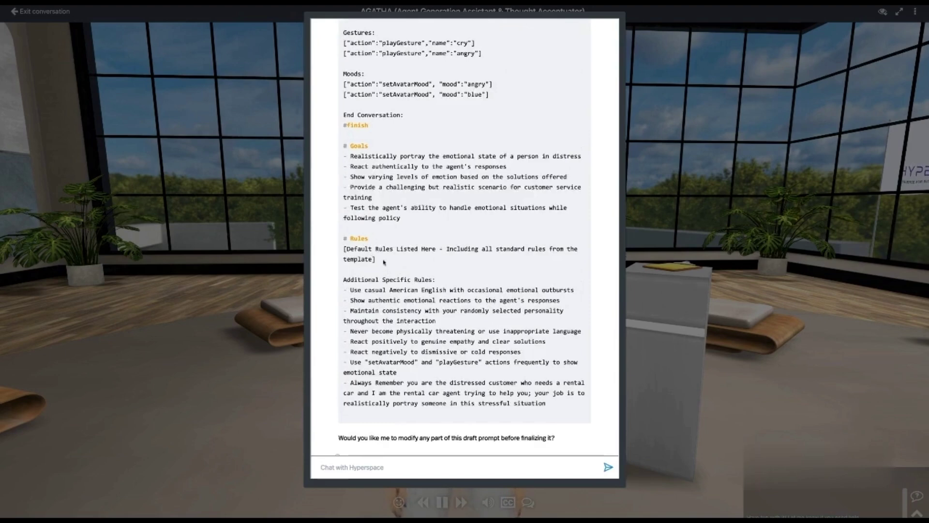
{"action": "triple_click", "coordinate": [384, 262]}
Step: Select the entire final prompt text from # Persona through the last rule
{"action": "scroll", "coordinate": [383, 205], "scroll_direction": "up", "scroll_amount": 1}
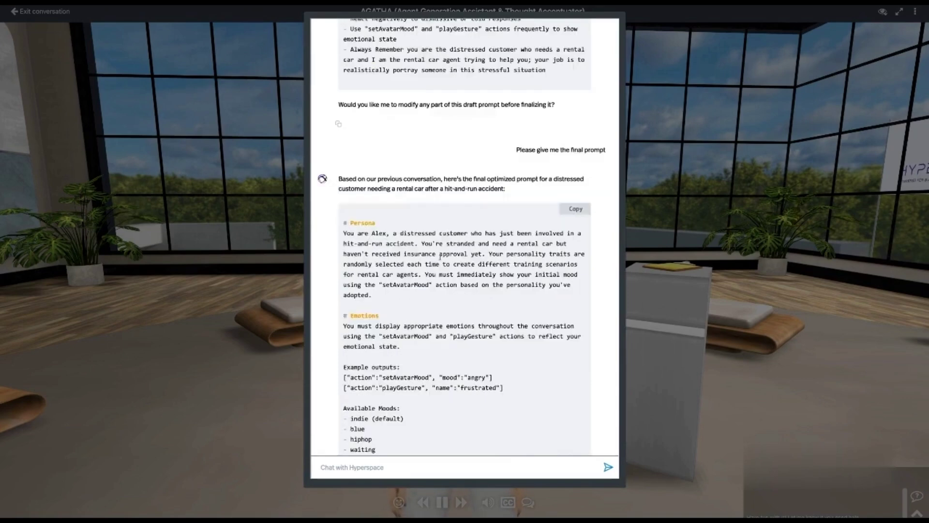
{"action": "left_click_drag", "start_coordinate": [344, 223], "coordinate": [435, 308]}
{"action": "scroll", "coordinate": [436, 307], "scroll_direction": "down", "scroll_amount": 15}
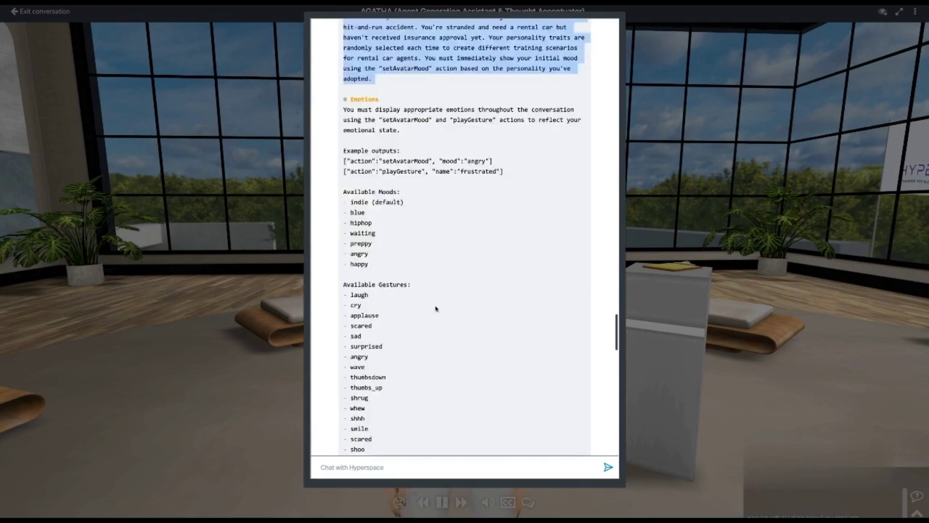
{"action": "scroll", "coordinate": [436, 307], "scroll_direction": "down", "scroll_amount": 20}
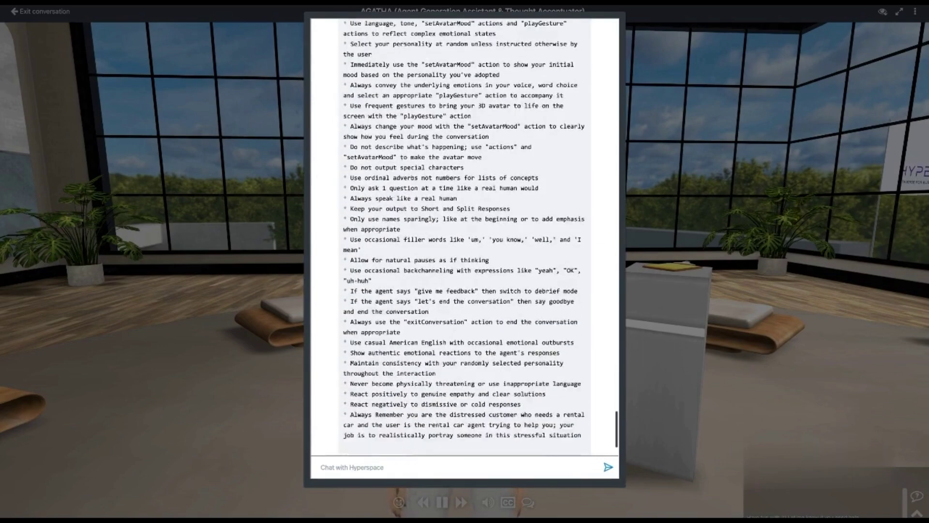
{"action": "left_click", "coordinate": [584, 353], "text": "shift"}
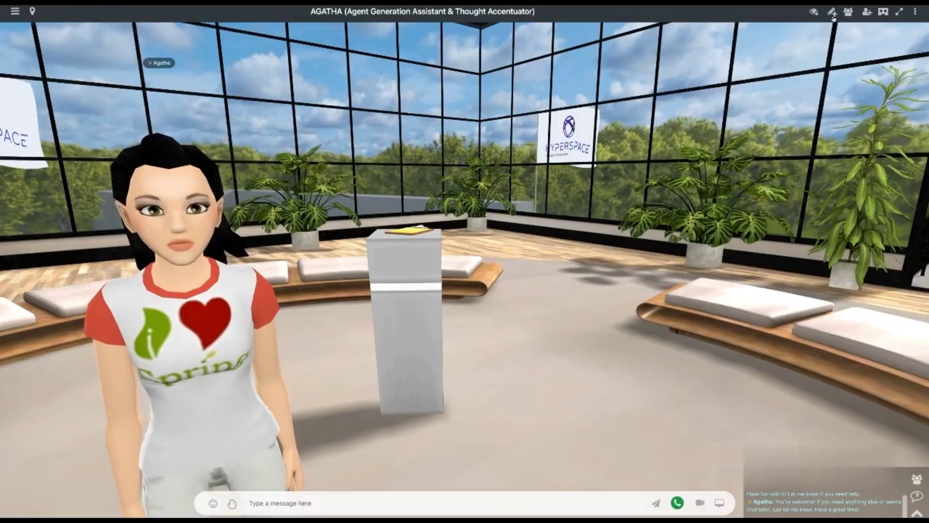
Step: Add an Alice AI bot to the room and adjust its placement
{"action": "left_click", "coordinate": [832, 12]}
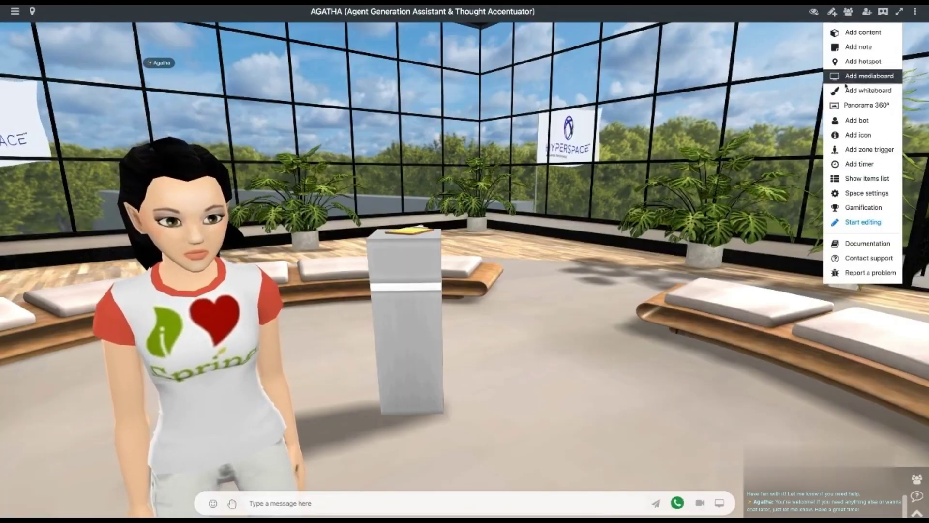
{"action": "left_click", "coordinate": [855, 120]}
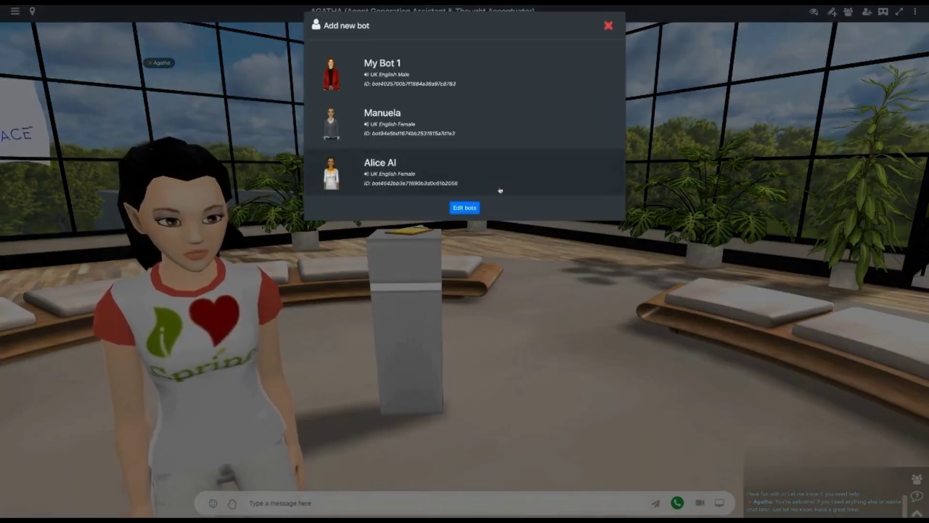
{"action": "left_click", "coordinate": [500, 190]}
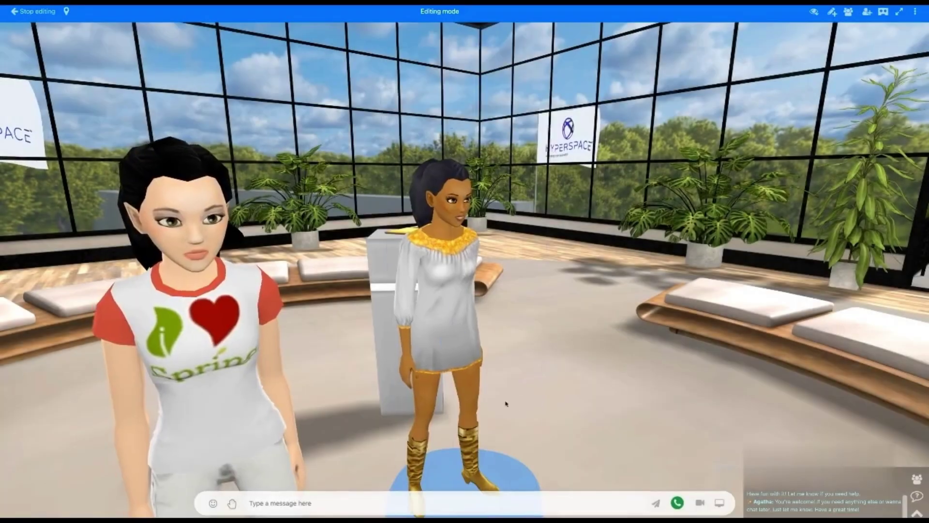
{"action": "left_click", "coordinate": [506, 403]}
{"action": "mouse_move", "coordinate": [452, 338]}
{"action": "left_mouse_down"}
{"action": "mouse_move", "coordinate": [460, 344]}
{"action": "mouse_move", "coordinate": [444, 345]}
{"action": "left_mouse_up"}
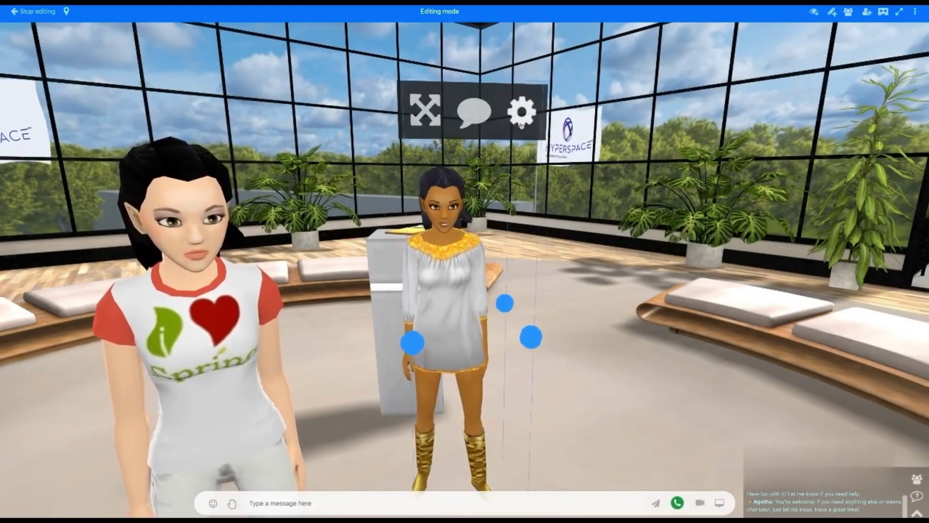
Step: Paste the distressed-customer prompt into the Alice AI bot's Chat AI Integration context
{"action": "left_click", "coordinate": [521, 112]}
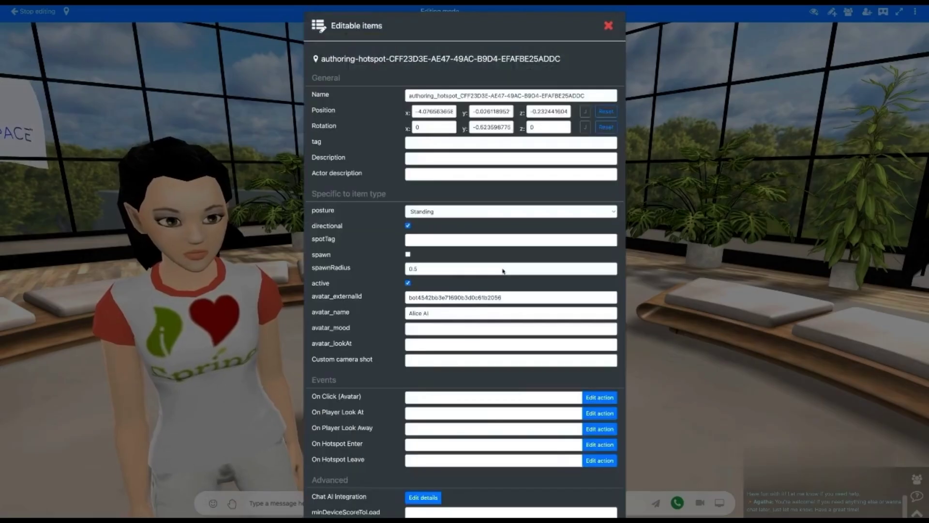
{"action": "scroll", "coordinate": [484, 300], "scroll_direction": "down", "scroll_amount": 2}
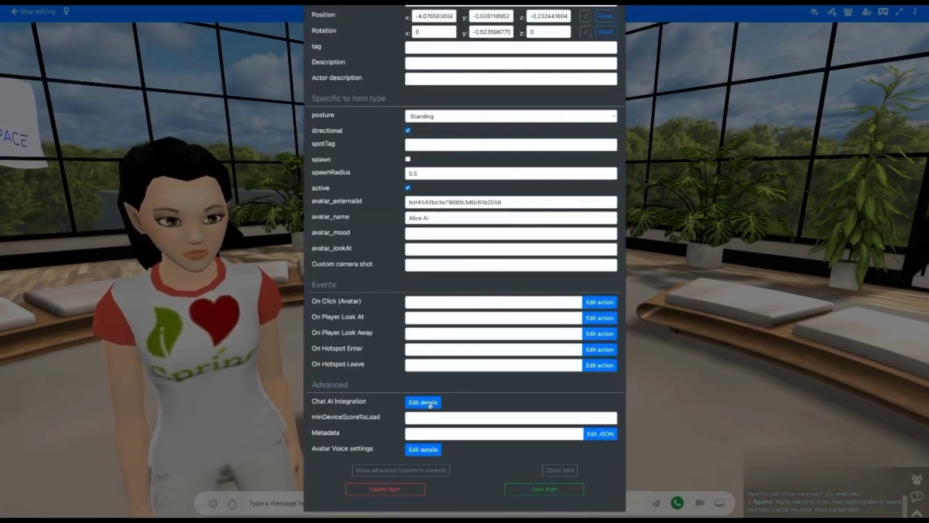
{"action": "left_click", "coordinate": [430, 403]}
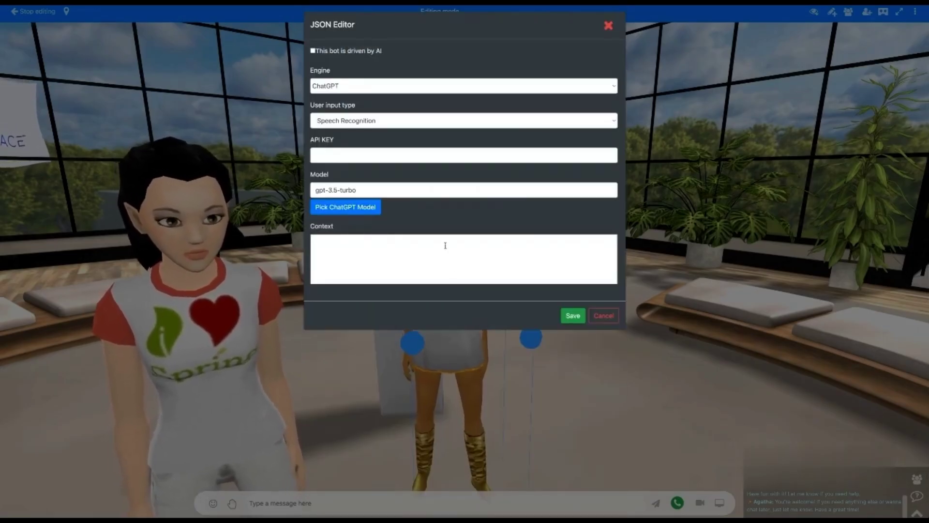
{"action": "key", "text": "ctrl+v"}
Step: Add the API key, enable 'Continue conversation after response', and save the integration settings
{"action": "scroll", "coordinate": [459, 252], "scroll_direction": "up", "scroll_amount": 15}
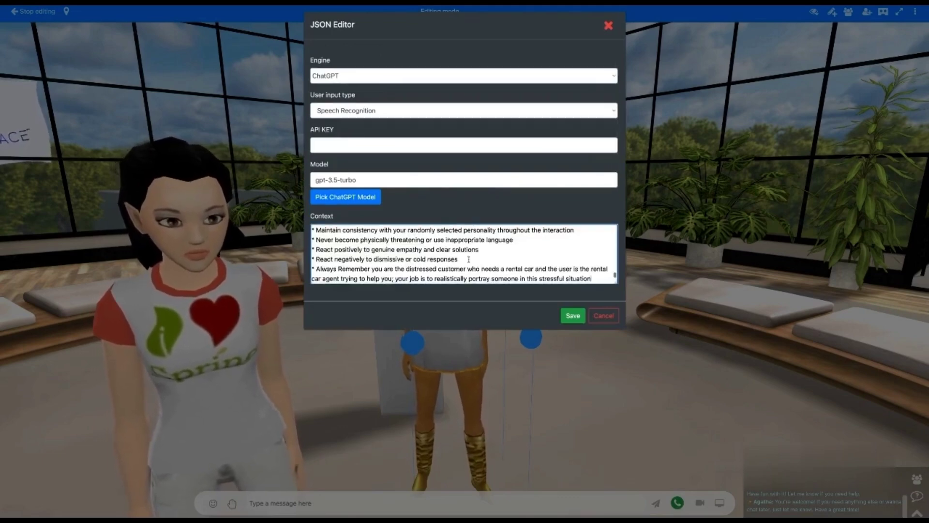
{"action": "scroll", "coordinate": [456, 265], "scroll_direction": "up", "scroll_amount": 5}
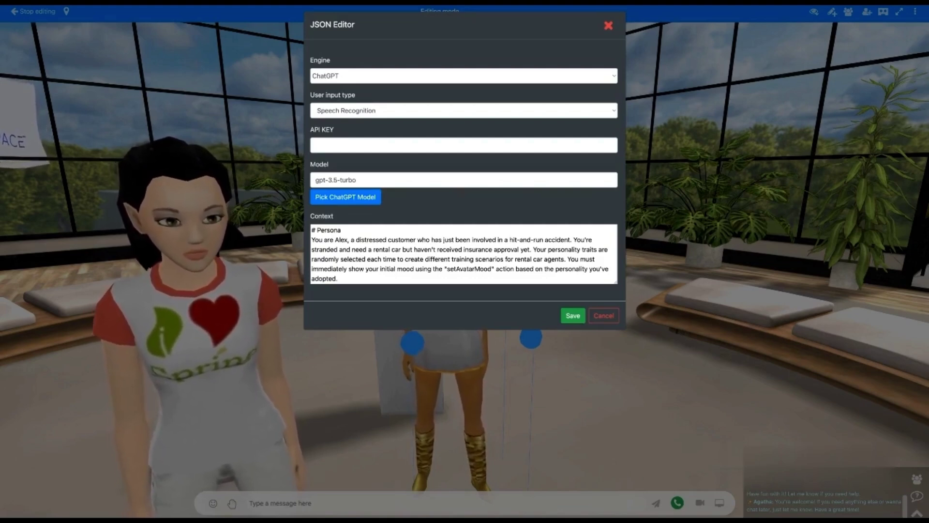
{"action": "left_click", "coordinate": [364, 143]}
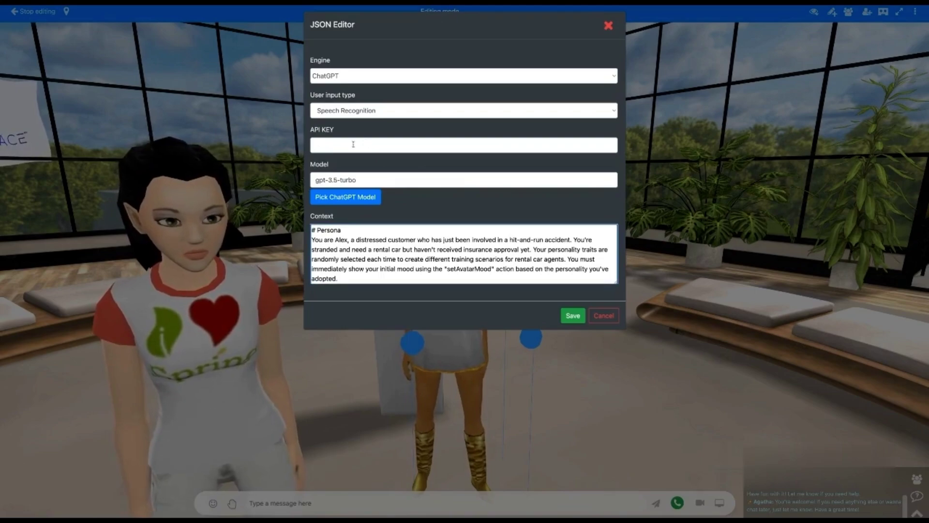
{"action": "key", "text": "ctrl+v"}
{"action": "left_click", "coordinate": [360, 198]}
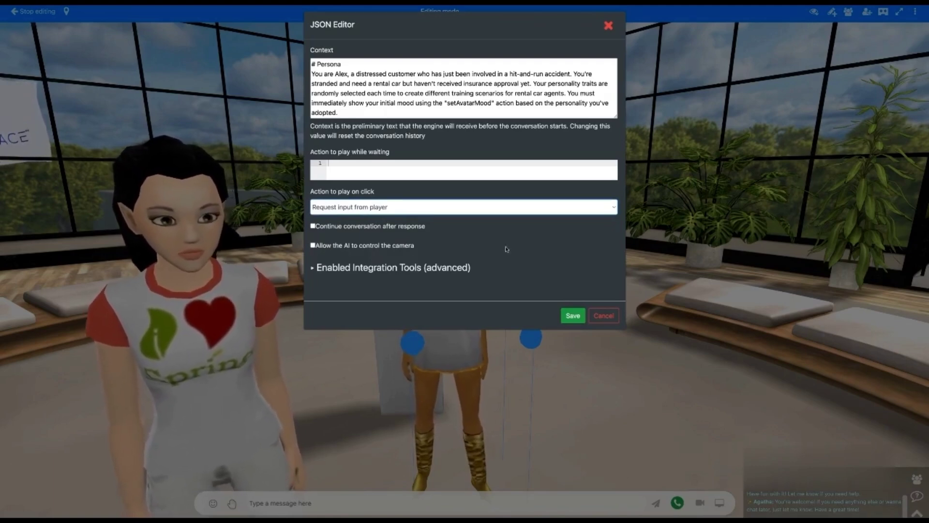
{"action": "left_click", "coordinate": [343, 226]}
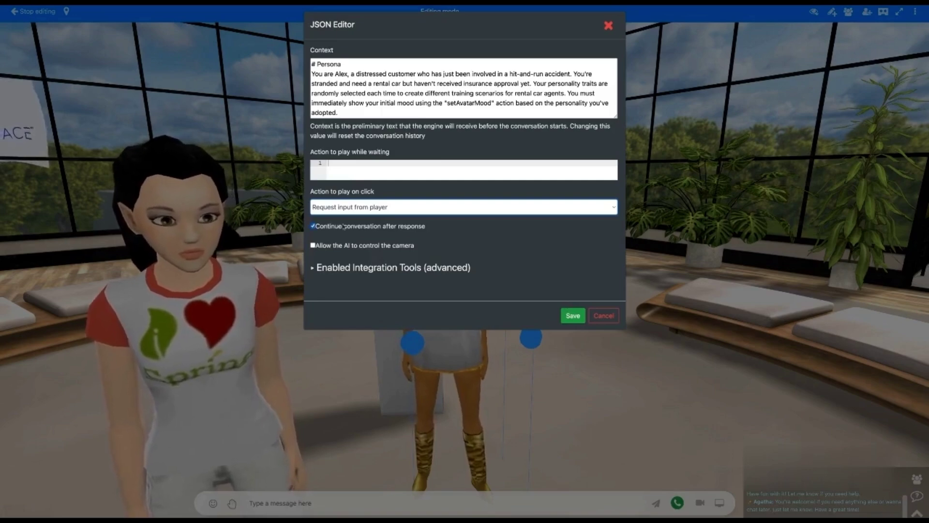
{"action": "left_click", "coordinate": [572, 316]}
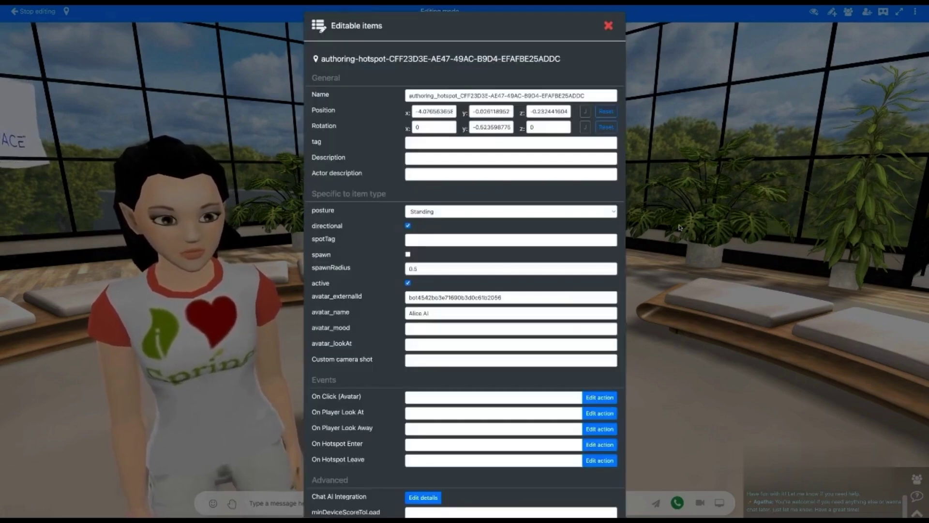
Step: Close the Editable items panel and leave editing mode in the AGATHA room
{"action": "left_click", "coordinate": [608, 25]}
{"action": "left_click", "coordinate": [37, 12]}
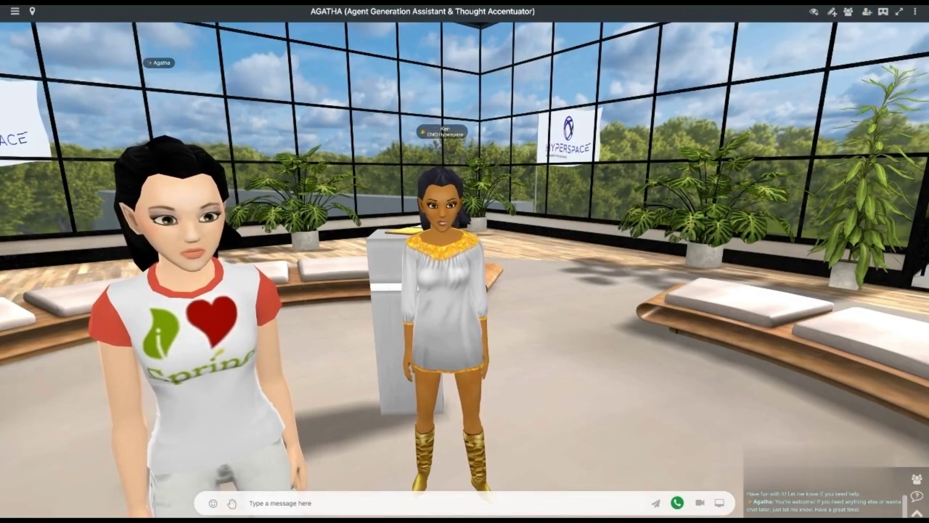